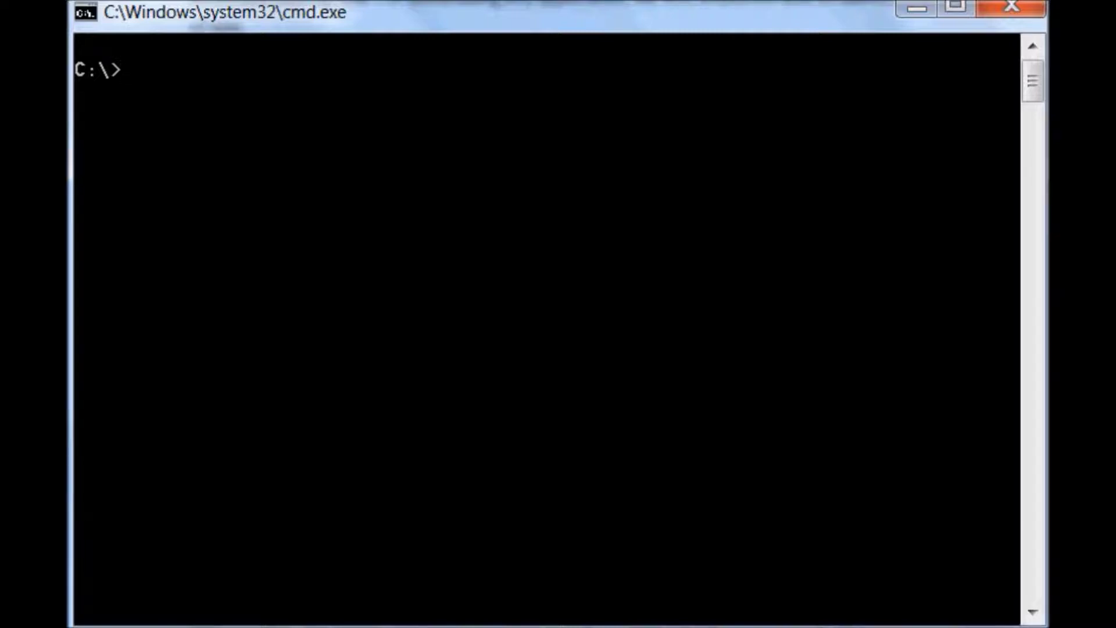
type("adb de")
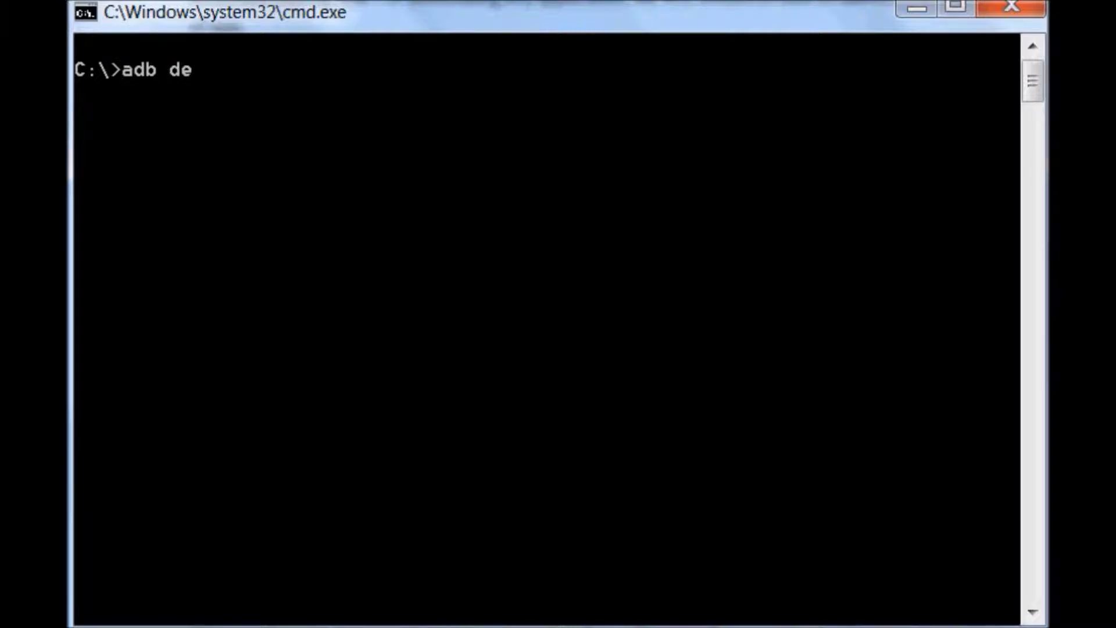
type("vices")
Run 'adb devices' to confirm one Android device is attached
key("Return")
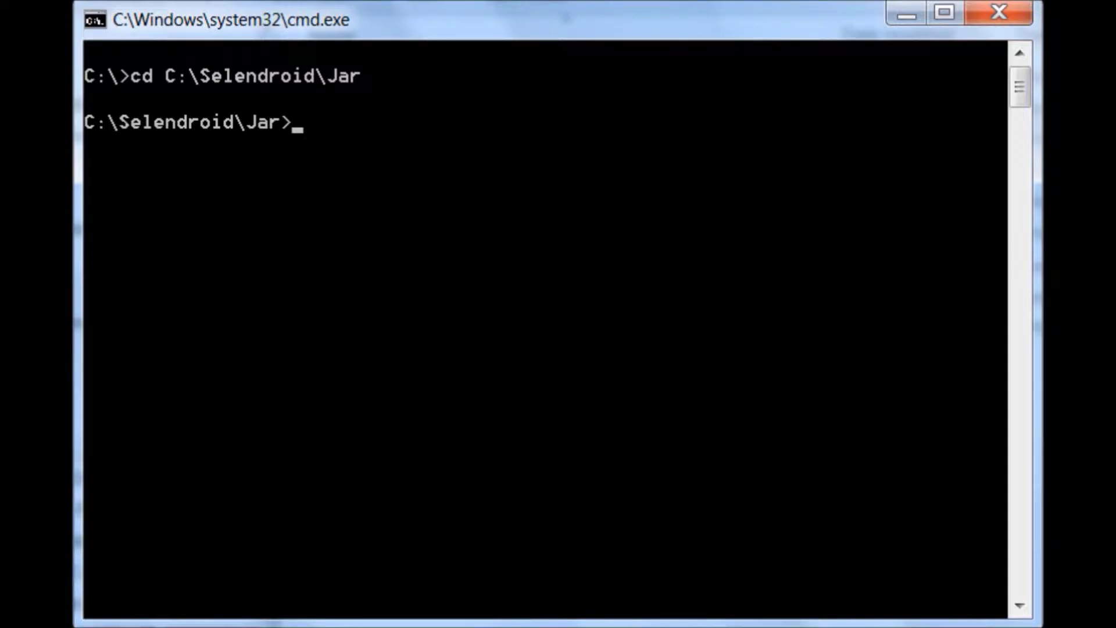
type("java -jar selendroid-standalone-0.9.0-SNAPSHOT-with-dependencies.jar -app com.ebay.mobile_2.5.0.31.apk")
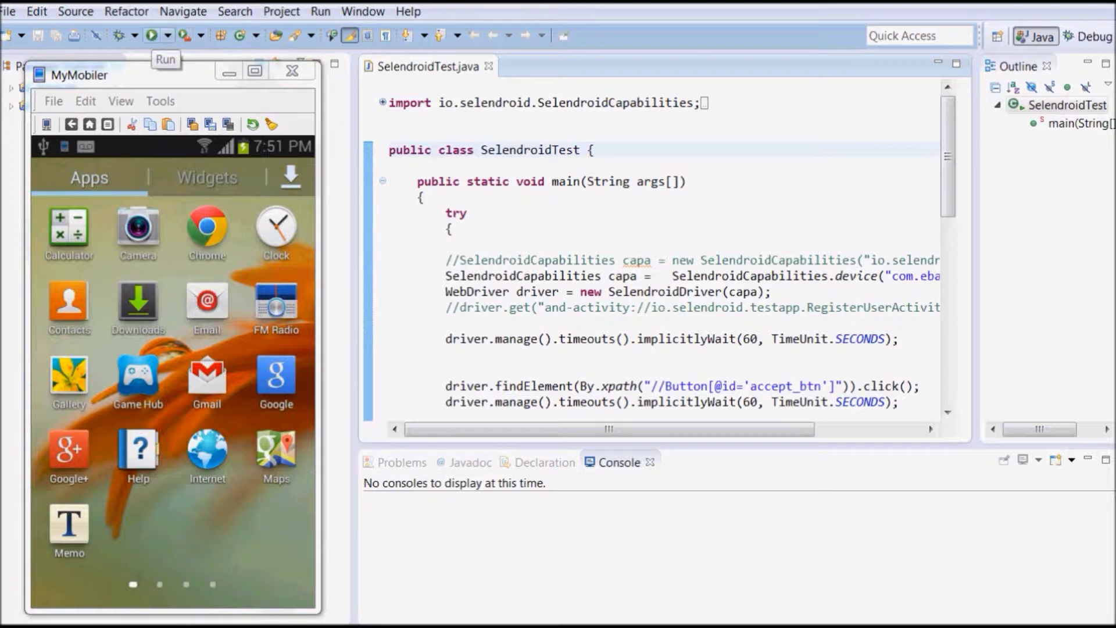
Launch SelendroidTest as a Java application from the Run toolbar button
left_click(152, 35)
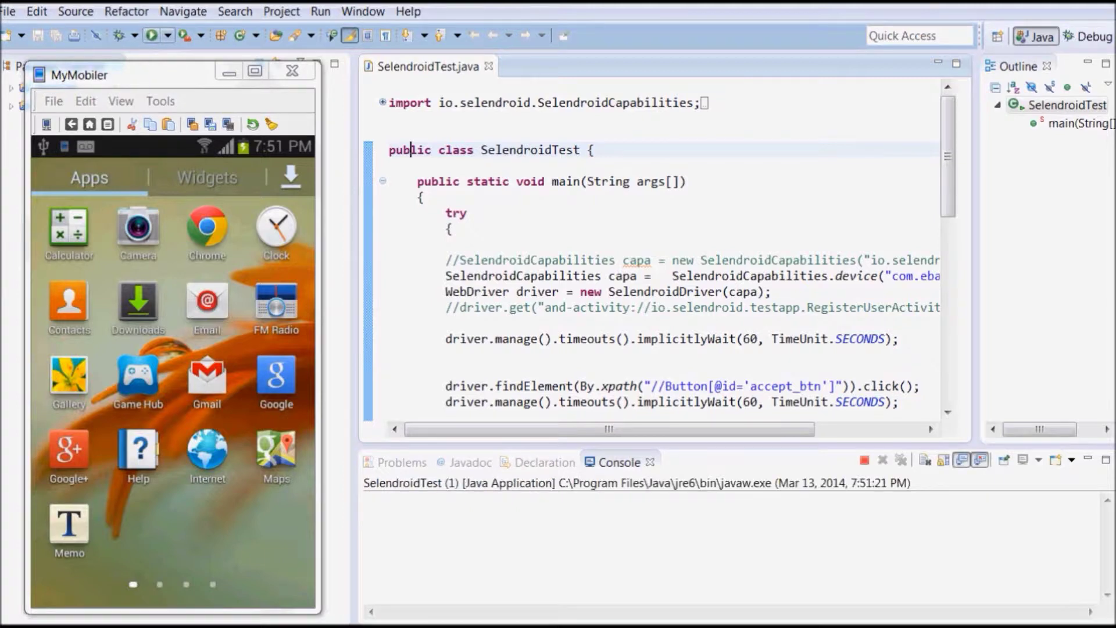